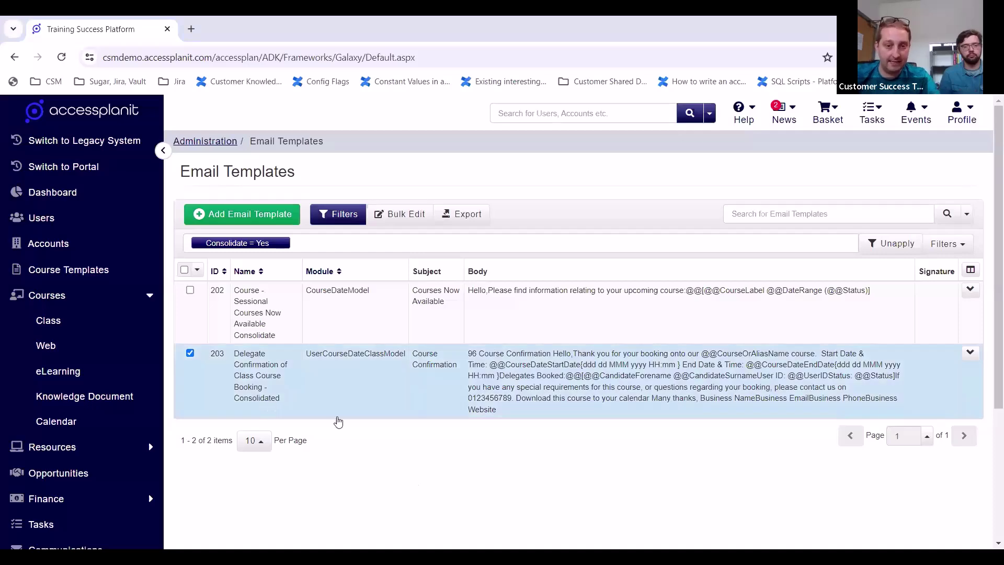
Open the "Delegate Confirmation of Class Course Booking - Consolidated" template for editing and enlarge its body editor to show the delegate merge block.
left_click(573, 399)
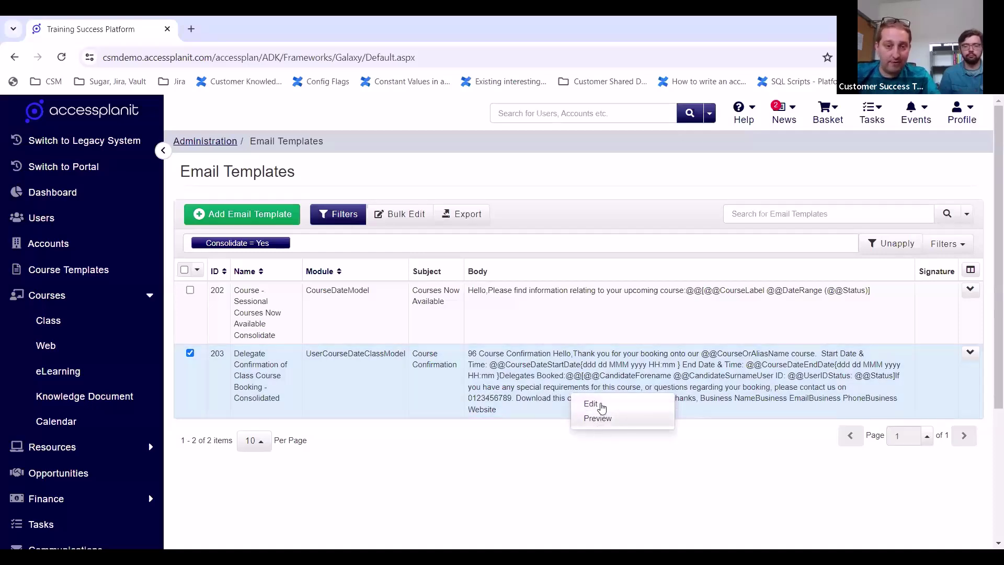
left_click(649, 417)
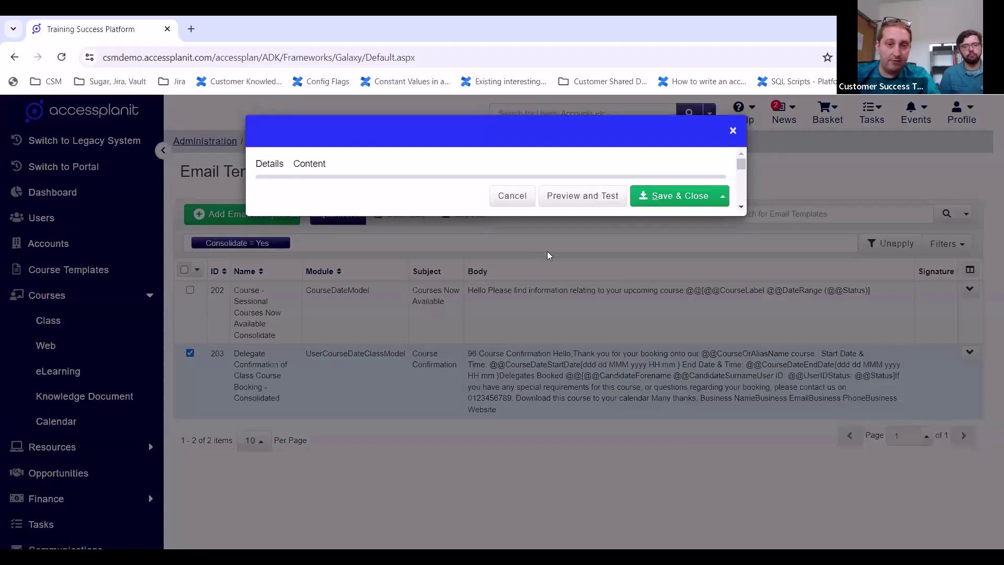
scroll(557, 258, "down", 2)
scroll(586, 238, "down", 5)
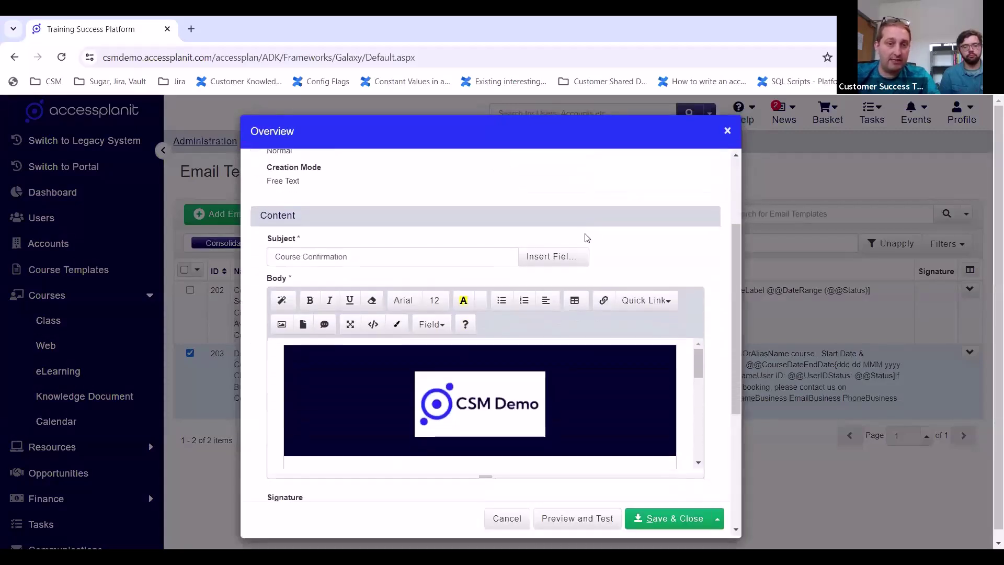
left_click_drag(488, 373, 486, 396)
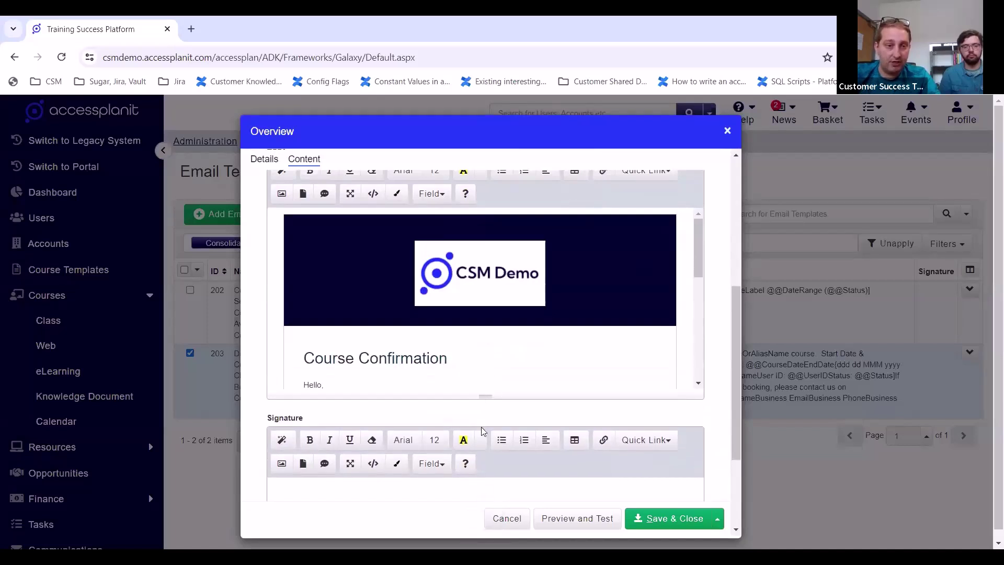
scroll(310, 282, "down", 3)
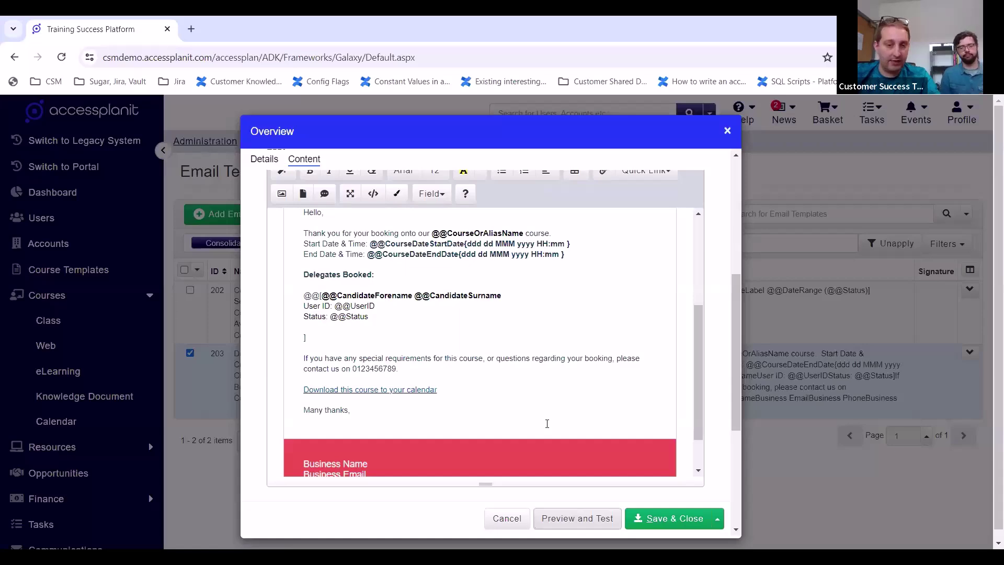
Preview the email template using all the listed class delegates as preview objects.
left_click(700, 510)
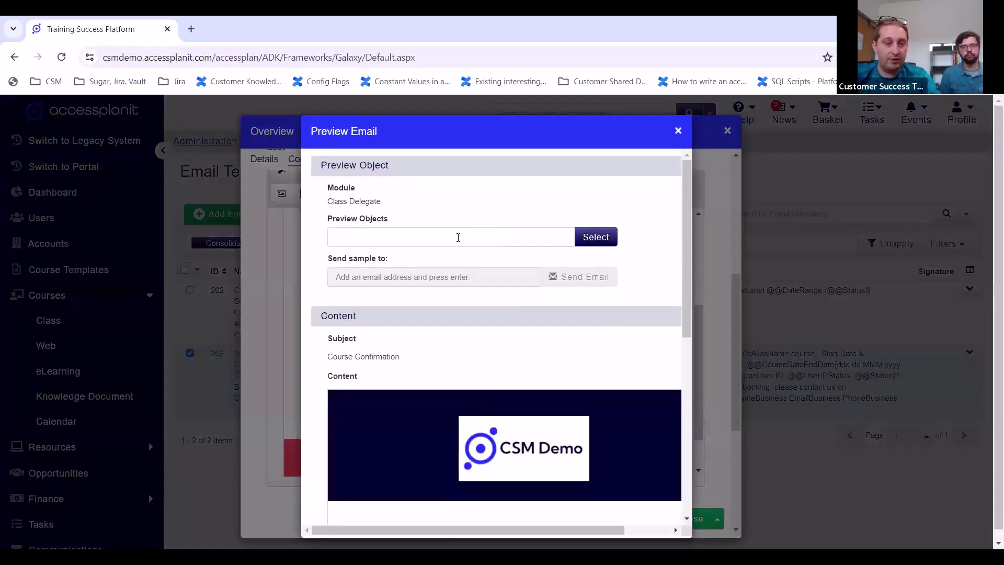
left_click(596, 237)
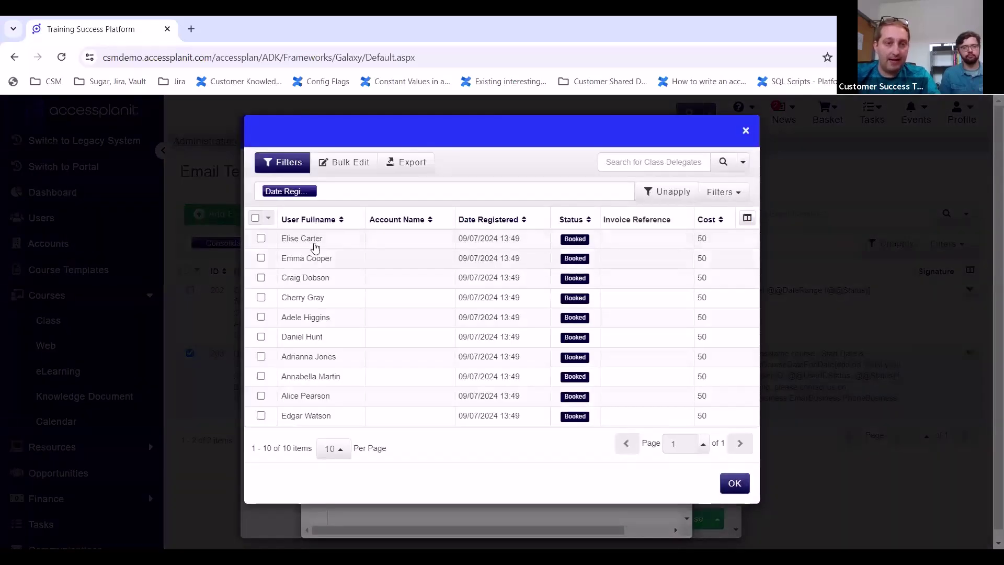
left_click(256, 218)
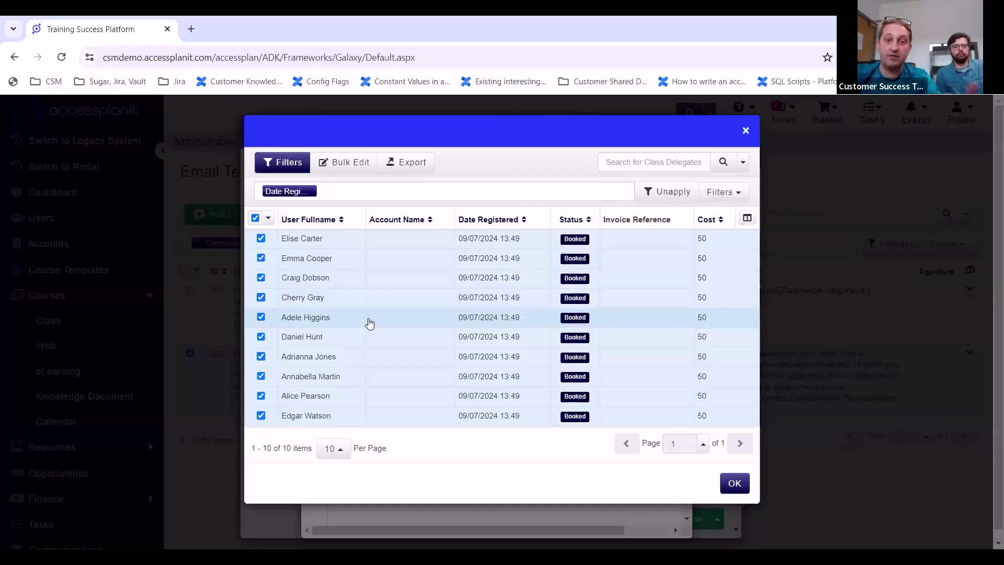
left_click(734, 483)
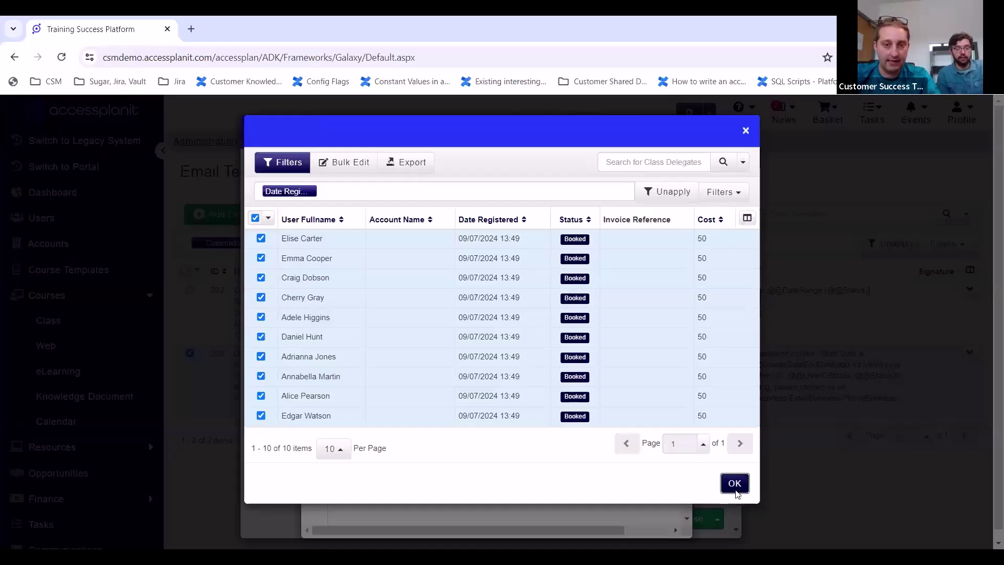
Examine the rendered course confirmation's course dates and each delegate's name, user ID and status, and close the preview.
scroll(608, 343, "down", 1)
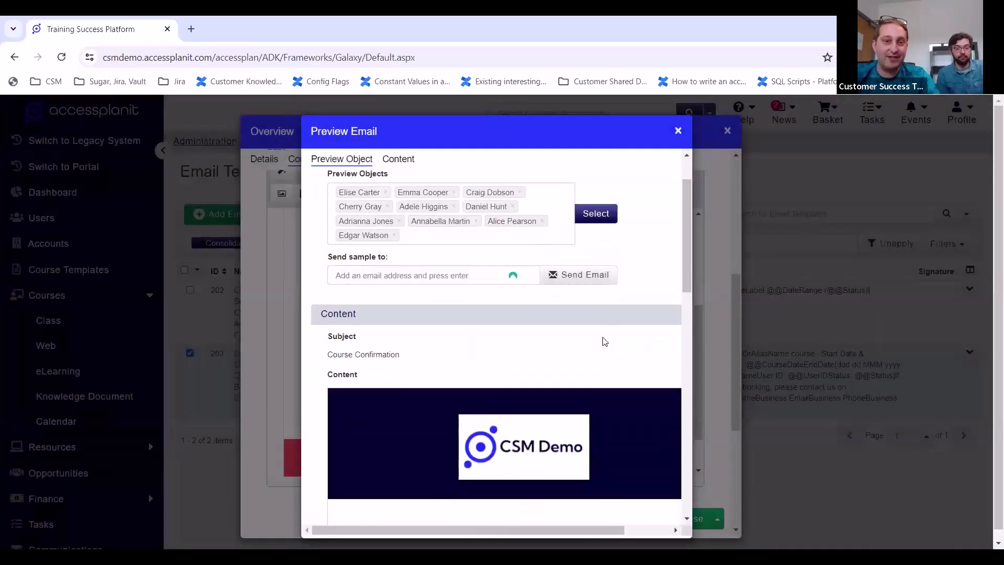
scroll(624, 336, "down", 3)
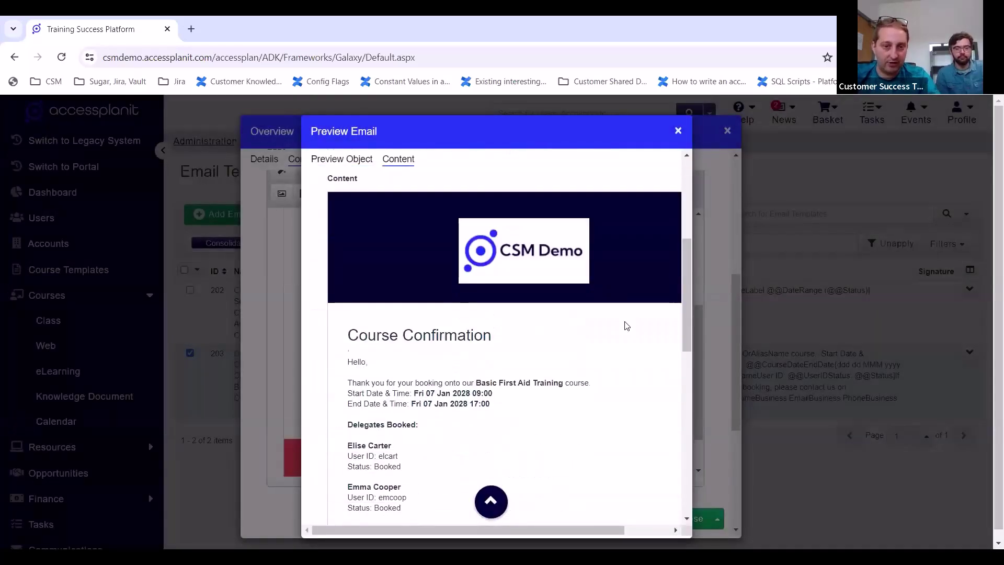
scroll(625, 326, "down", 1)
scroll(524, 264, "up", 4)
scroll(526, 266, "down", 4)
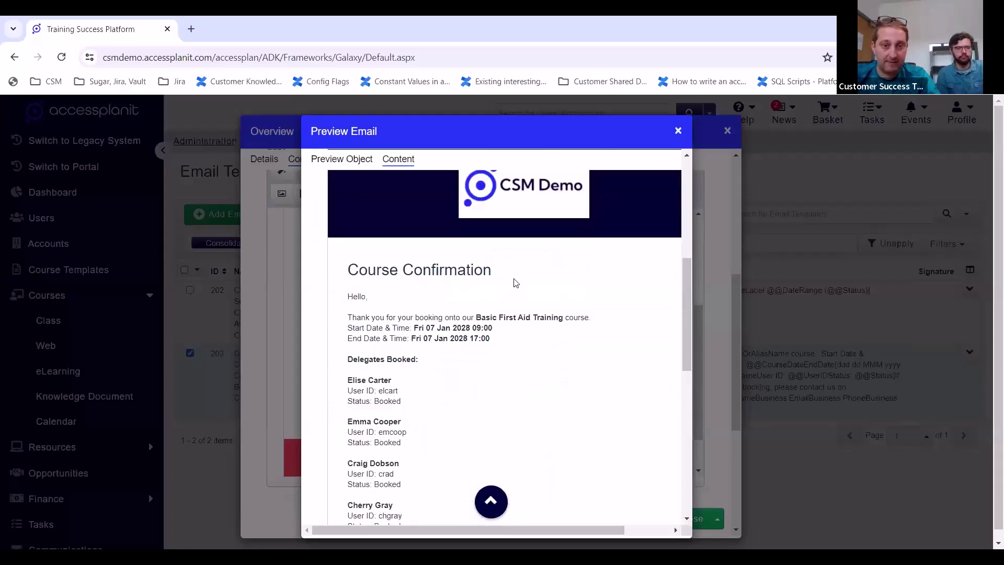
scroll(443, 318, "down", 1)
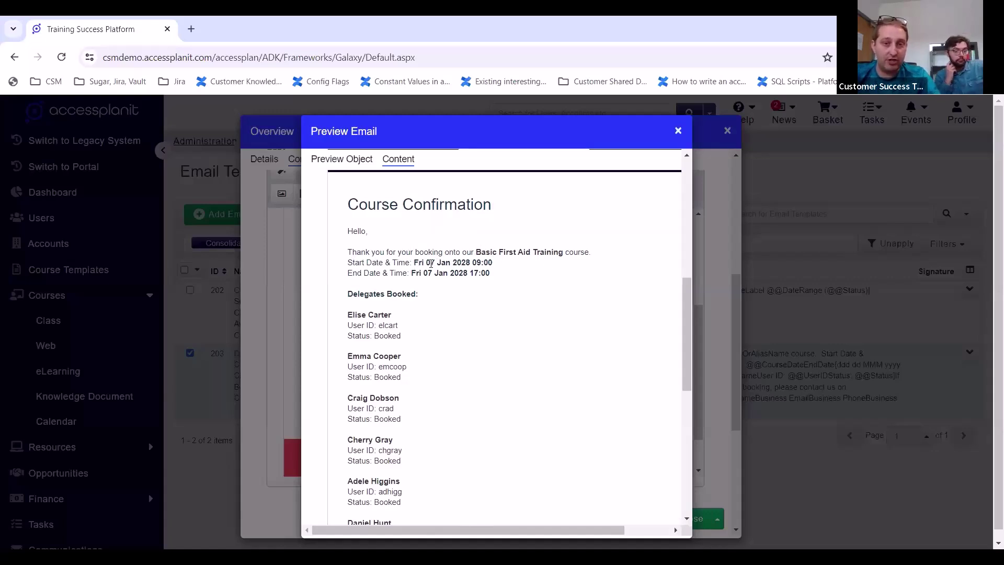
scroll(432, 263, "down", 1)
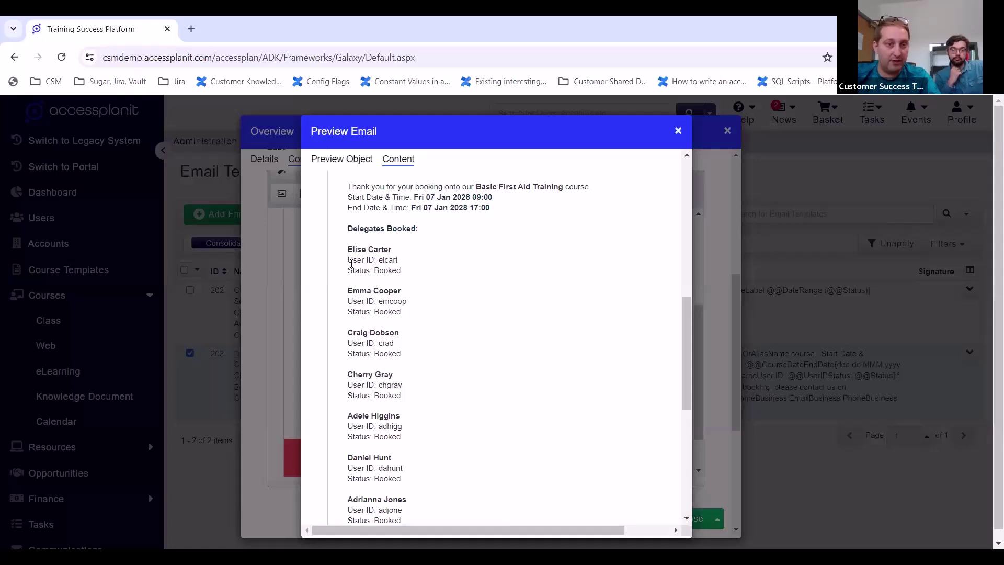
left_click_drag(350, 250, 395, 255)
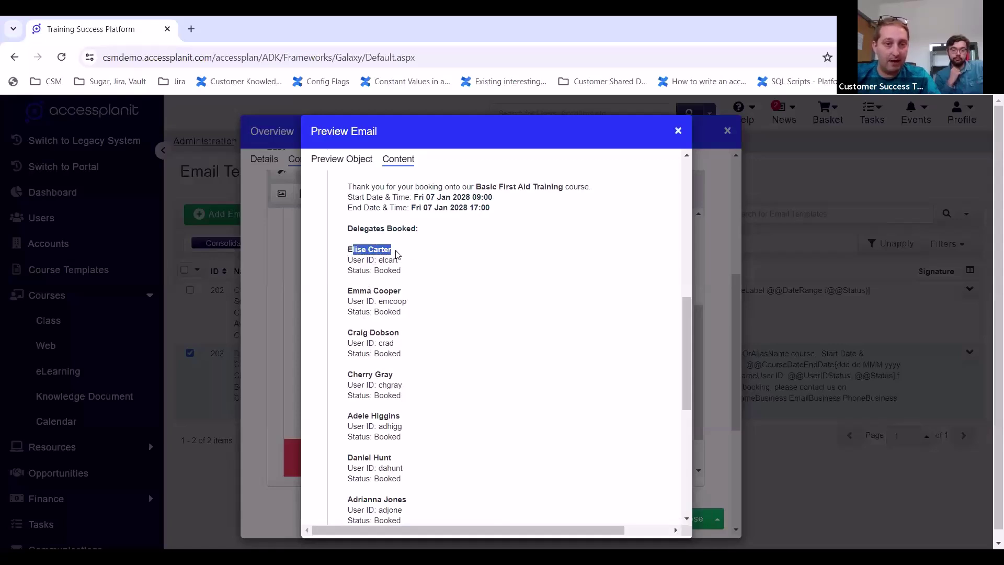
left_click(378, 248)
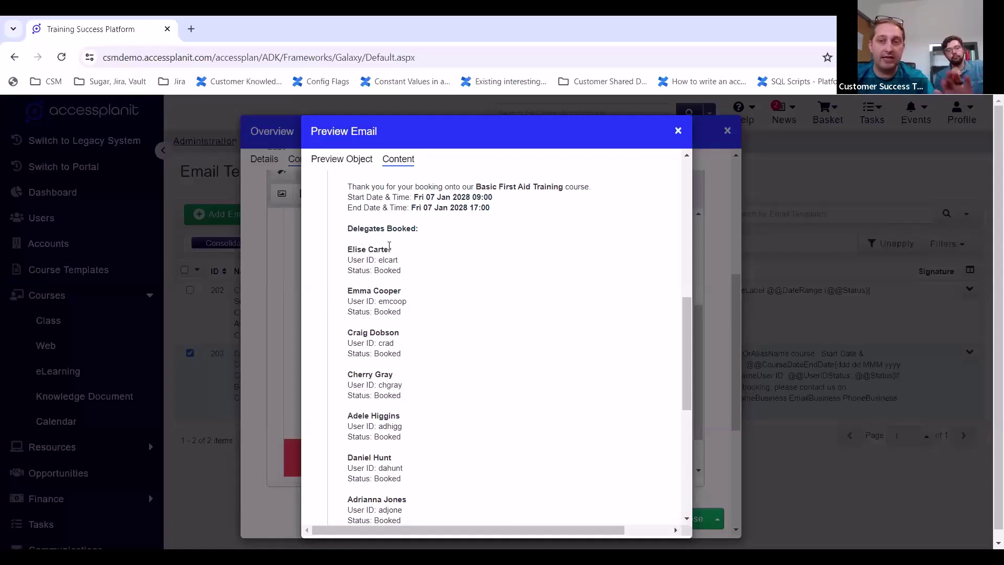
mouse_move(348, 261)
left_mouse_down()
mouse_move(395, 261)
mouse_move(400, 272)
mouse_move(352, 271)
left_mouse_up()
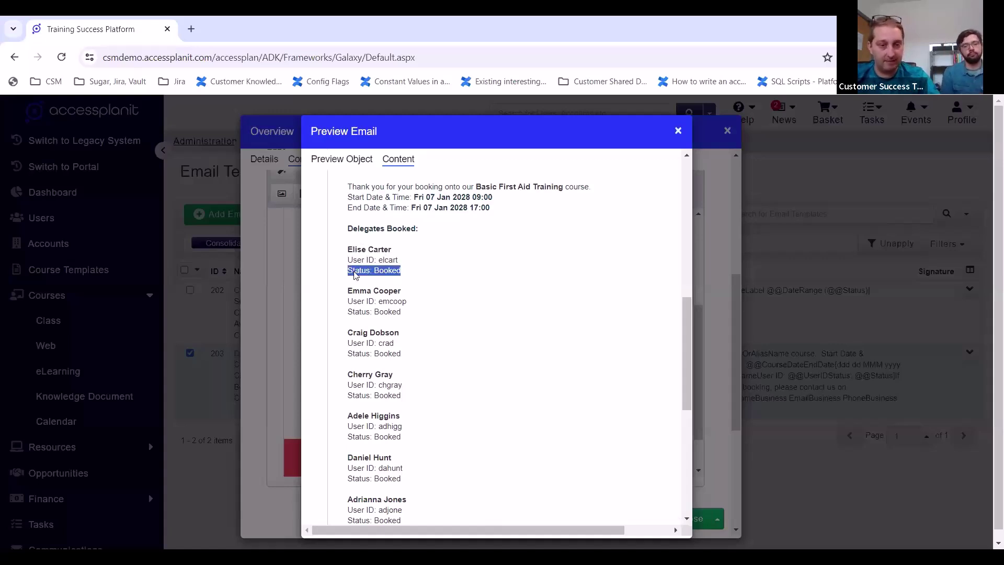
scroll(423, 238, "down", 1)
left_click(414, 216)
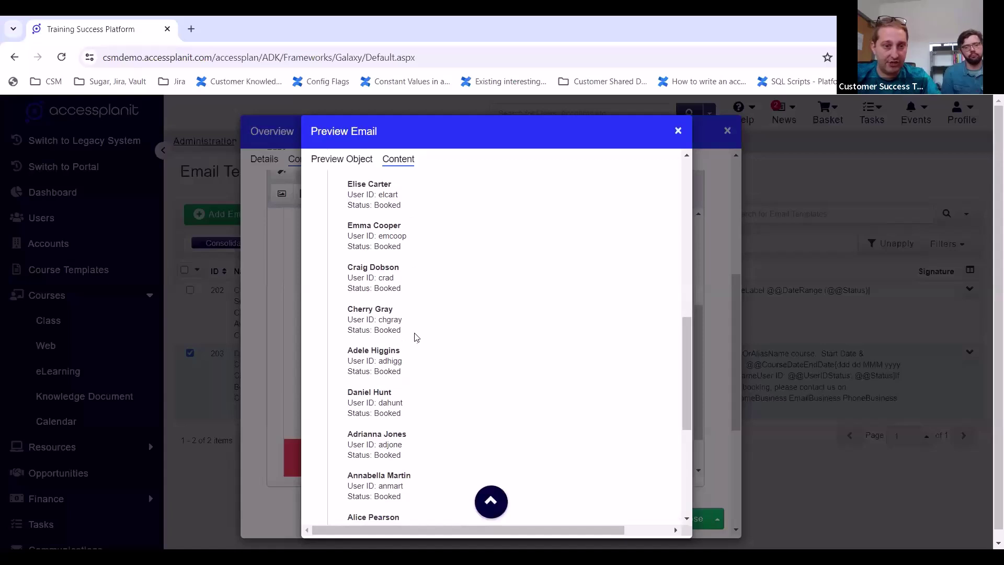
scroll(416, 337, "down", 4)
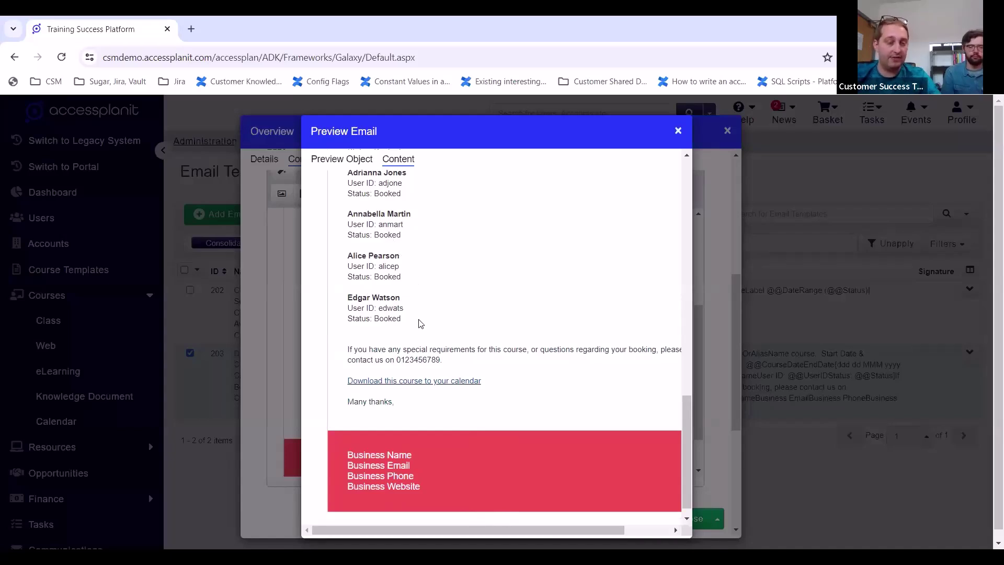
scroll(420, 324, "up", 2)
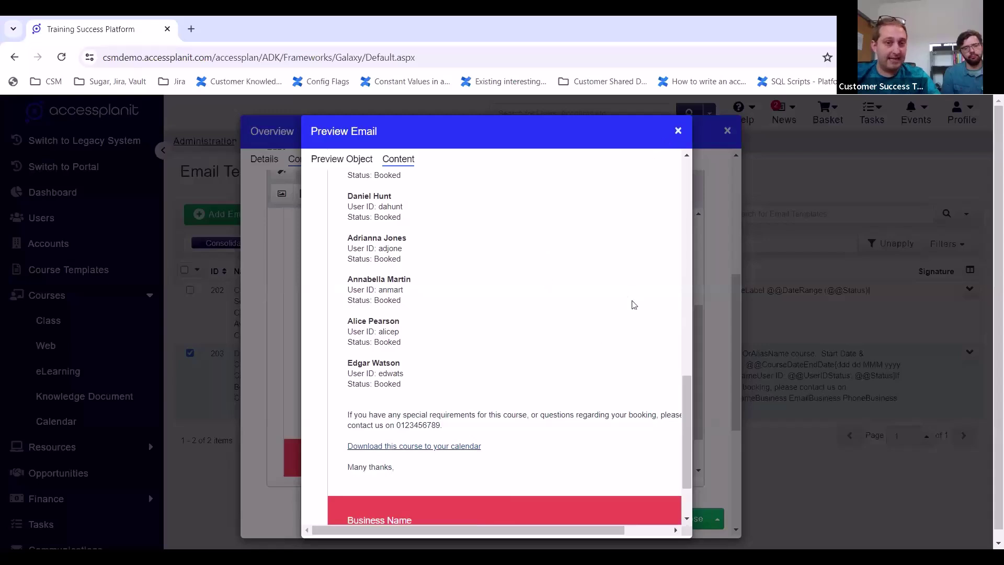
scroll(555, 350, "up", 4)
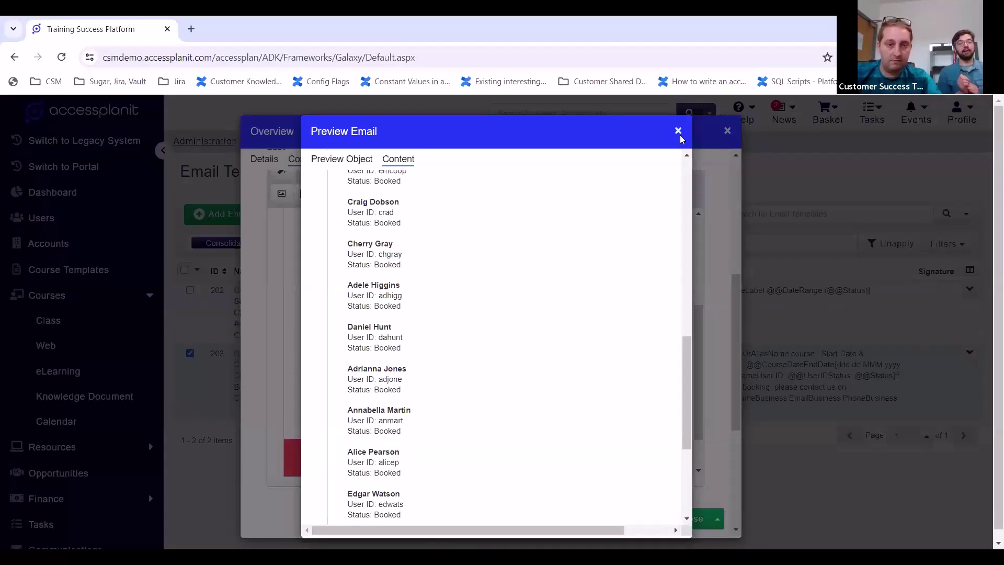
left_click(678, 130)
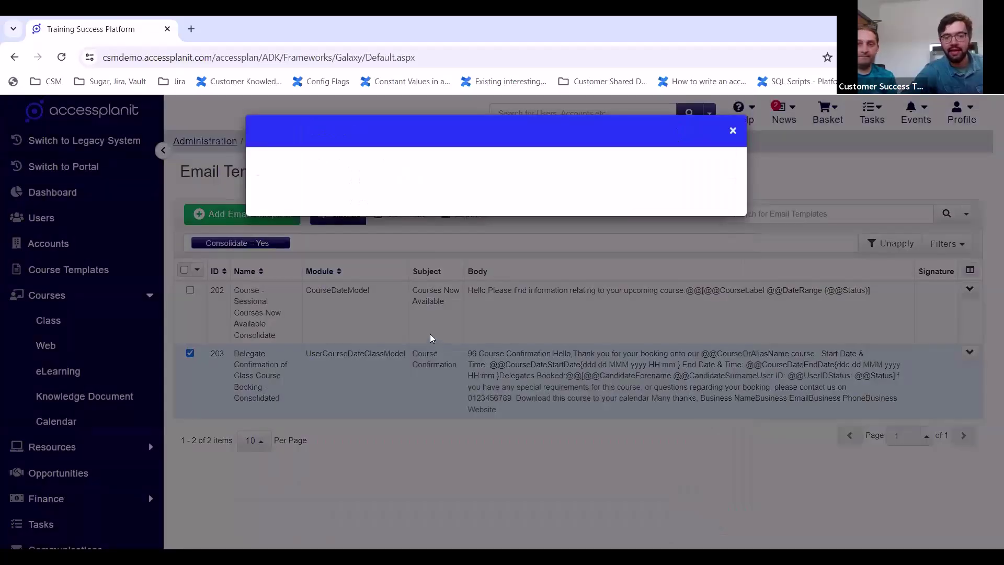
scroll(410, 272, "down", 6)
scroll(405, 278, "down", 5)
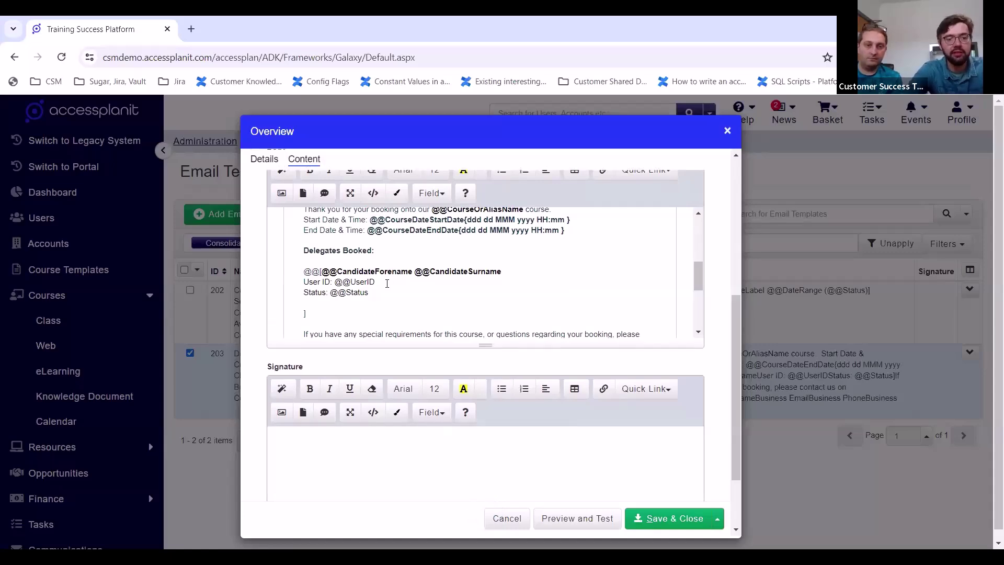
key("ctrl+plus")
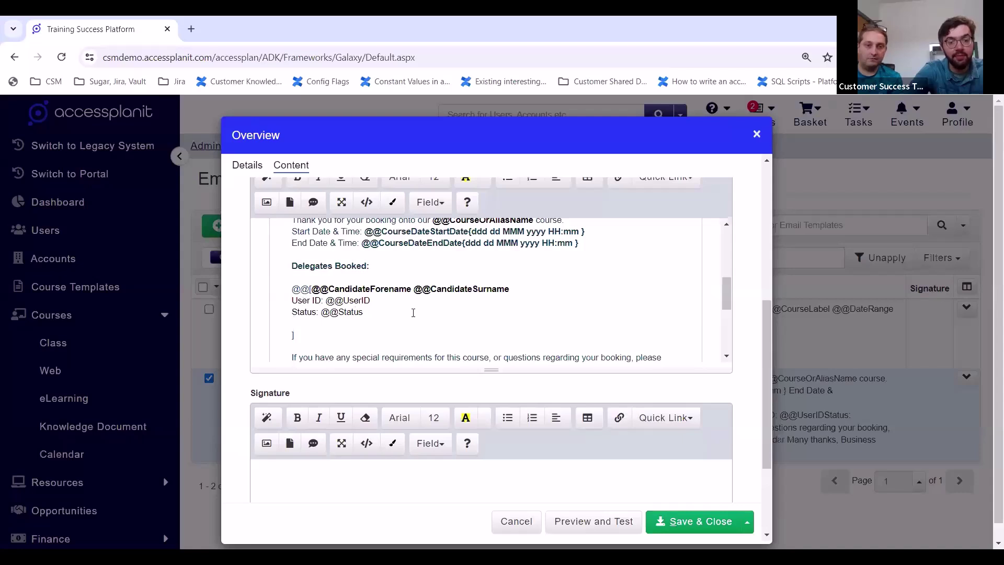
left_click(509, 292)
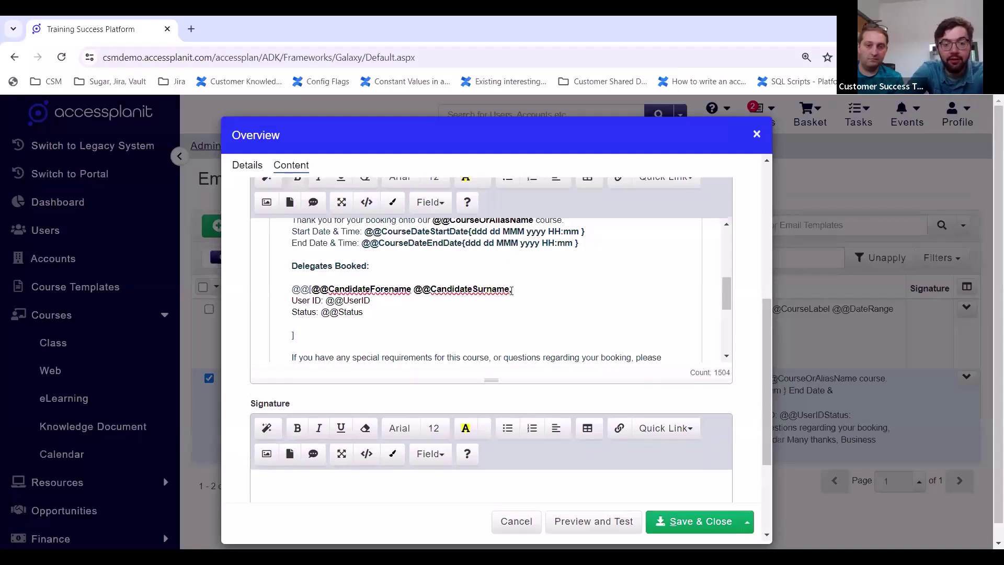
type(",")
left_click(399, 311)
type(",")
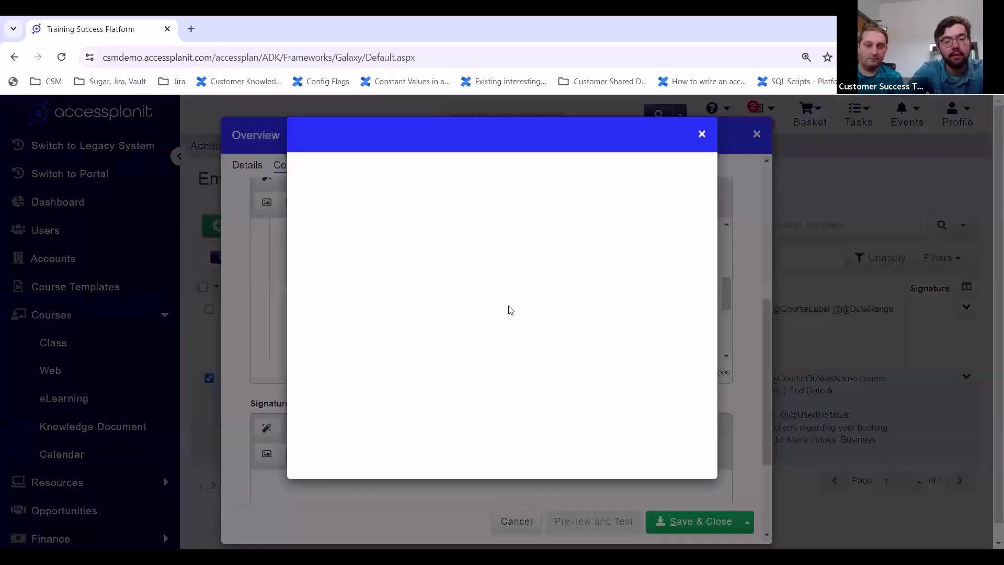
Preview the comma-edited template with all the listed class delegates as preview objects.
left_click(607, 274)
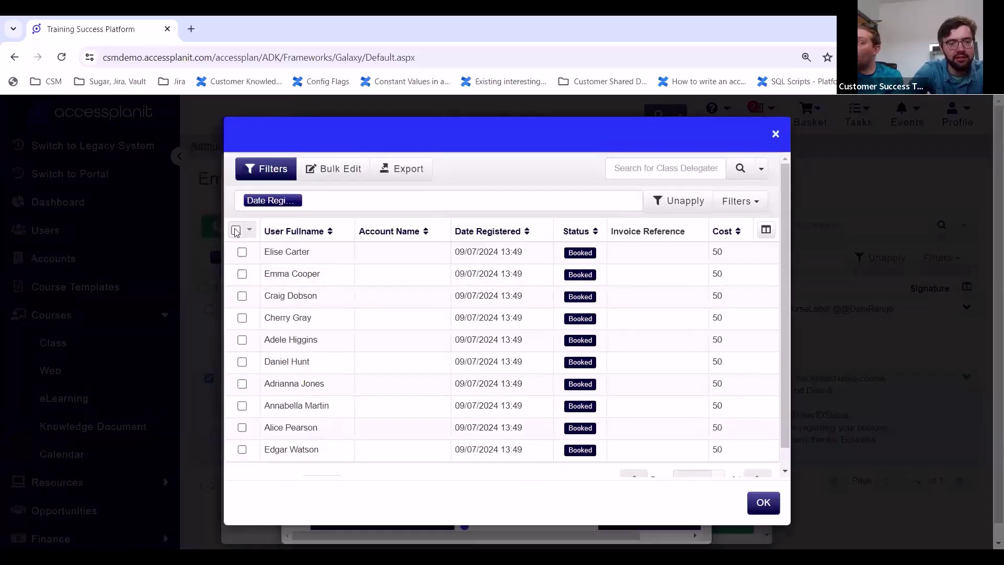
left_click(236, 230)
left_click(763, 502)
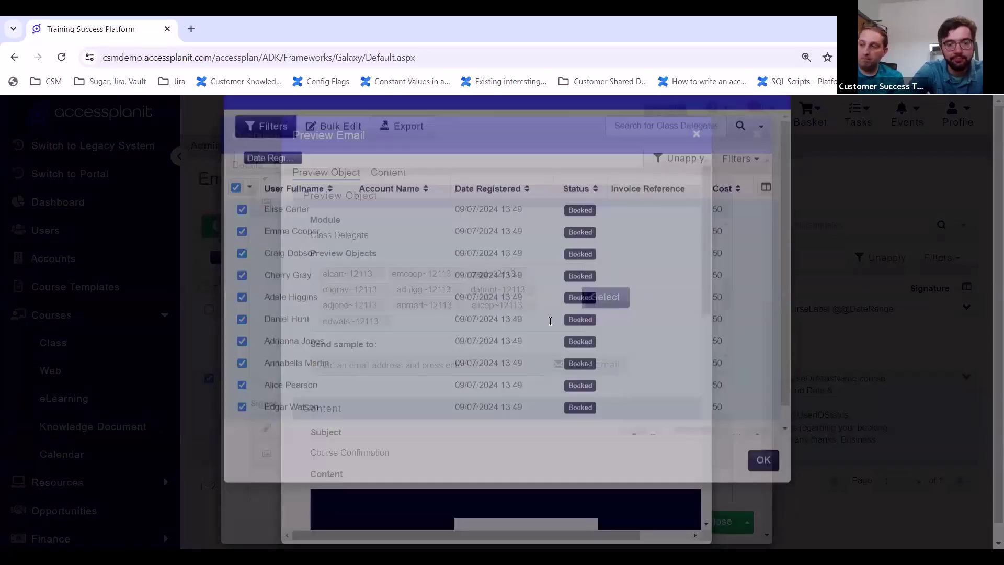
Check the commas and spacing between delegate entries throughout the rendered email, and close the preview.
scroll(531, 302, "down", 10)
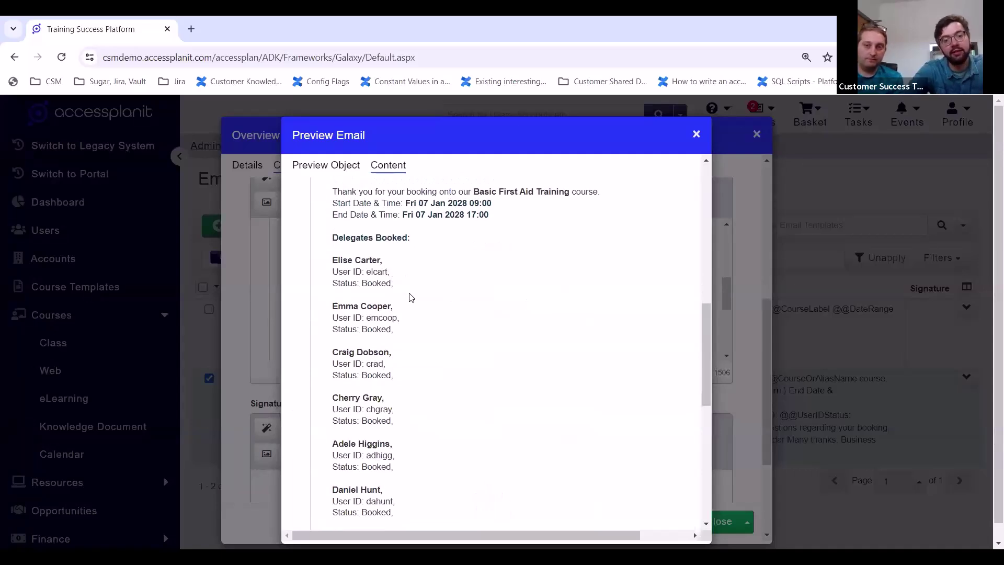
scroll(421, 308, "down", 4)
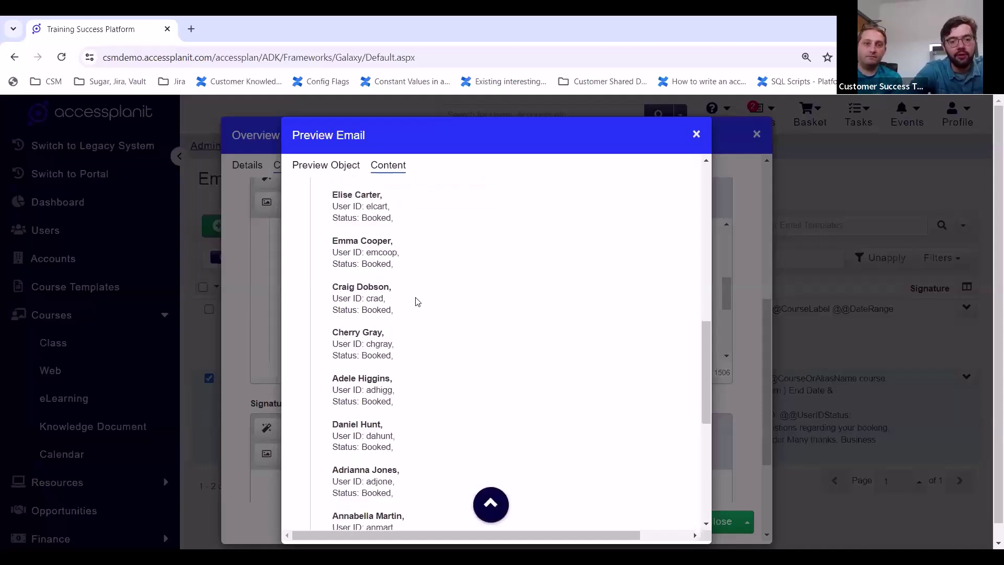
scroll(417, 302, "down", 2)
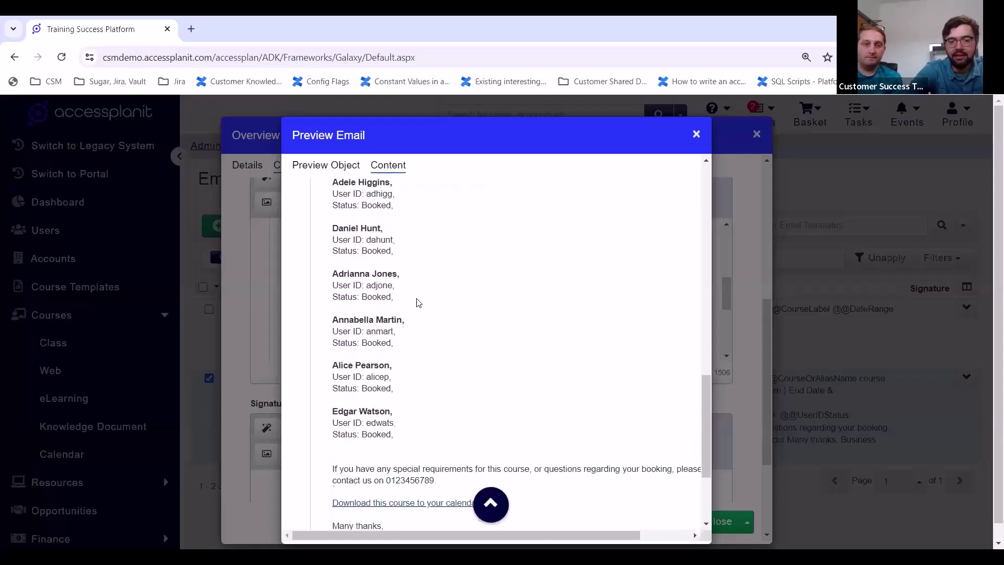
scroll(394, 319, "down", 1)
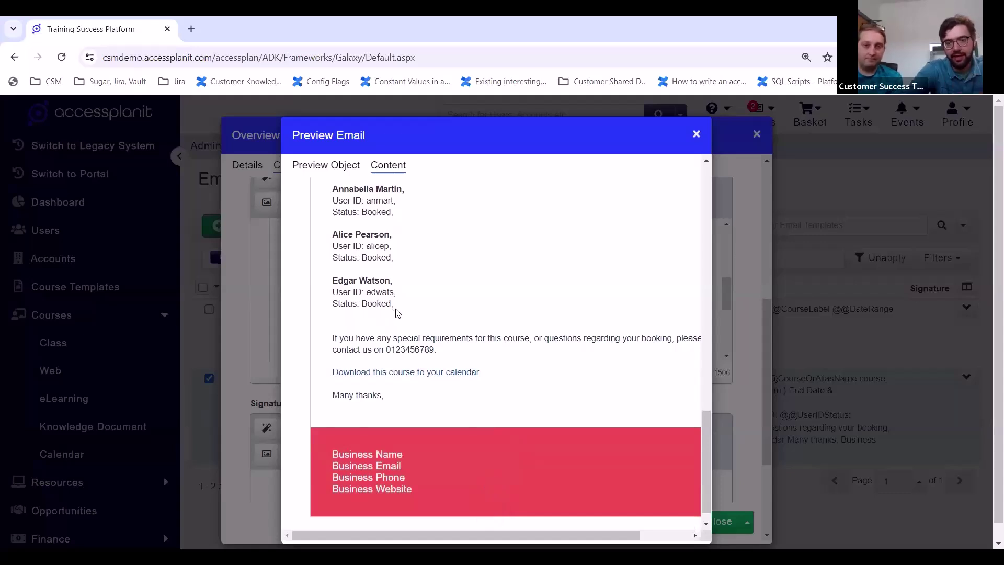
scroll(396, 313, "up", 3)
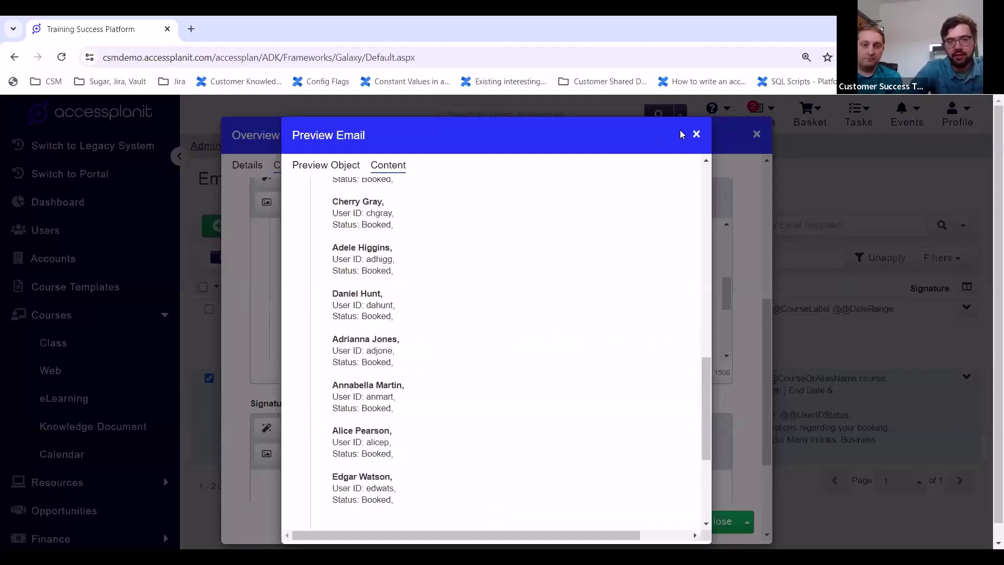
scroll(462, 306, "down", 3)
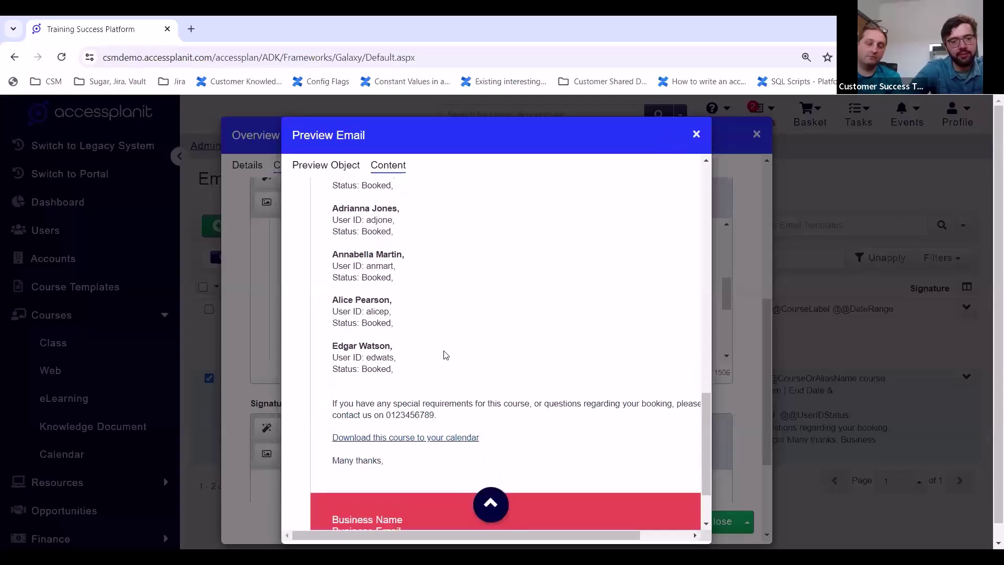
scroll(442, 371, "up", 15)
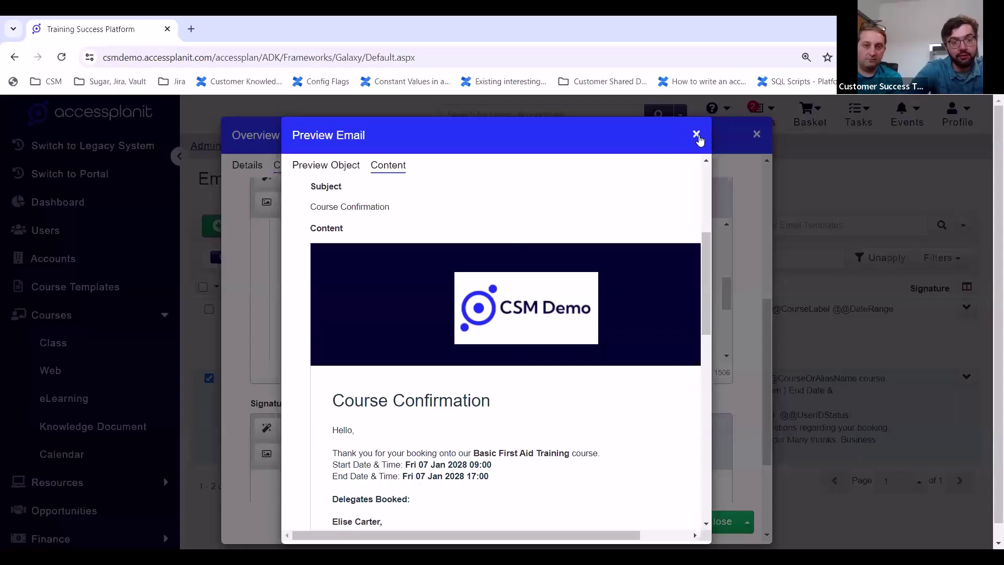
scroll(625, 343, "down", 15)
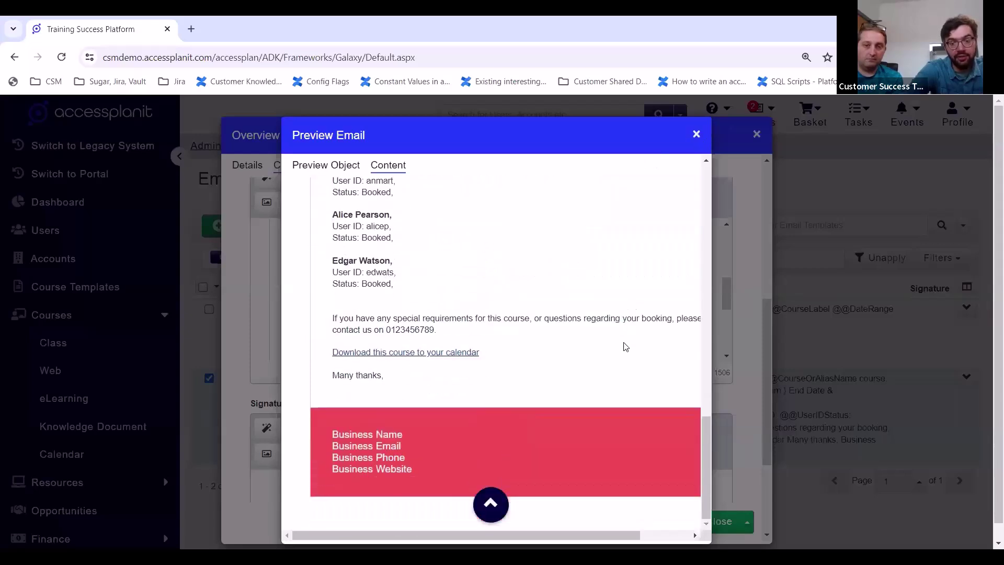
left_click(695, 135)
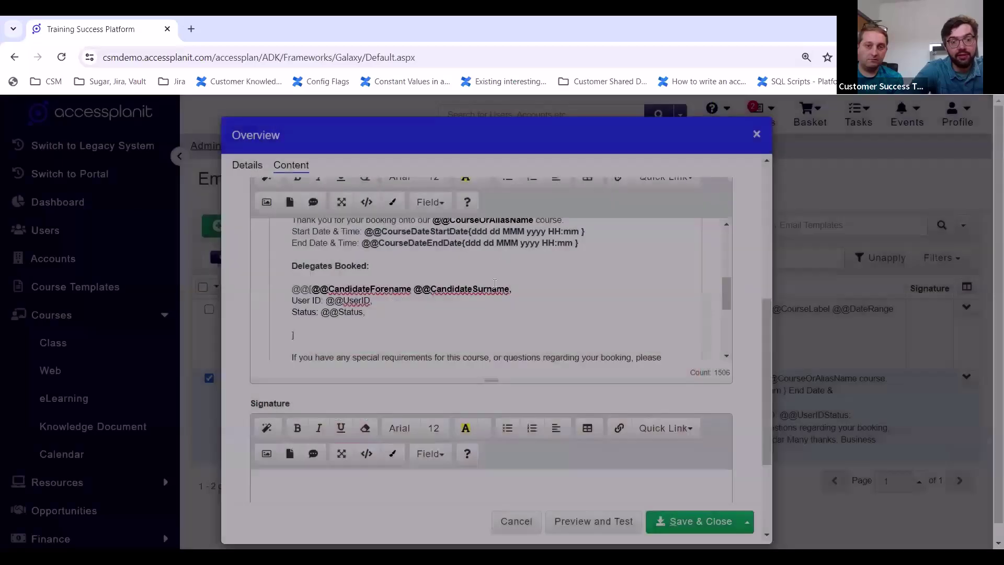
Insert a line break in the body's delegate block and open the email preview again.
key("Return")
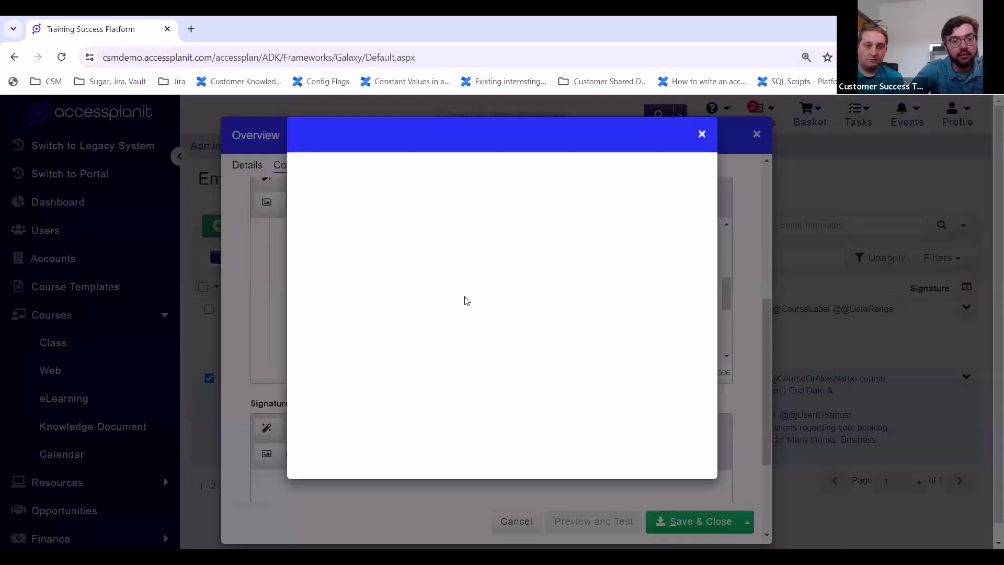